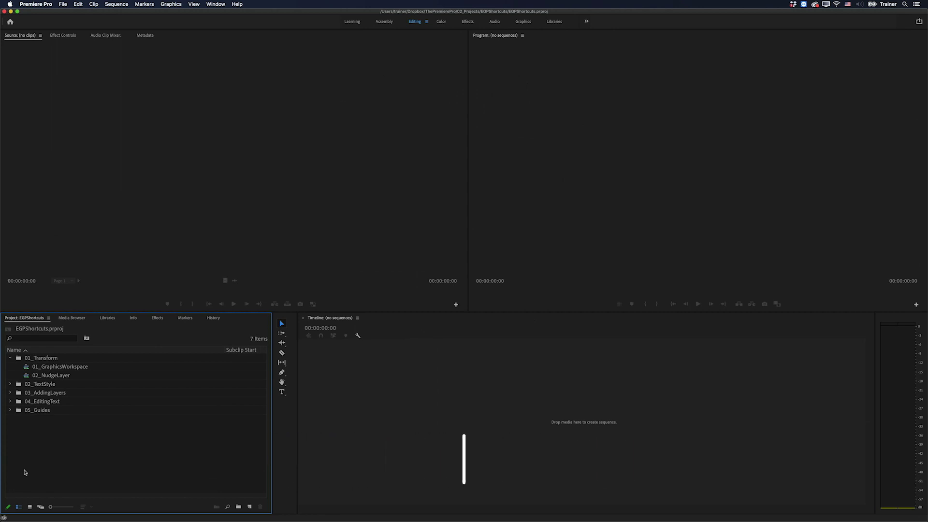
Open the 01_GraphicsWorkspace sequence and switch to the Graphics workspace with Option+Shift+7.
double_click(30, 369)
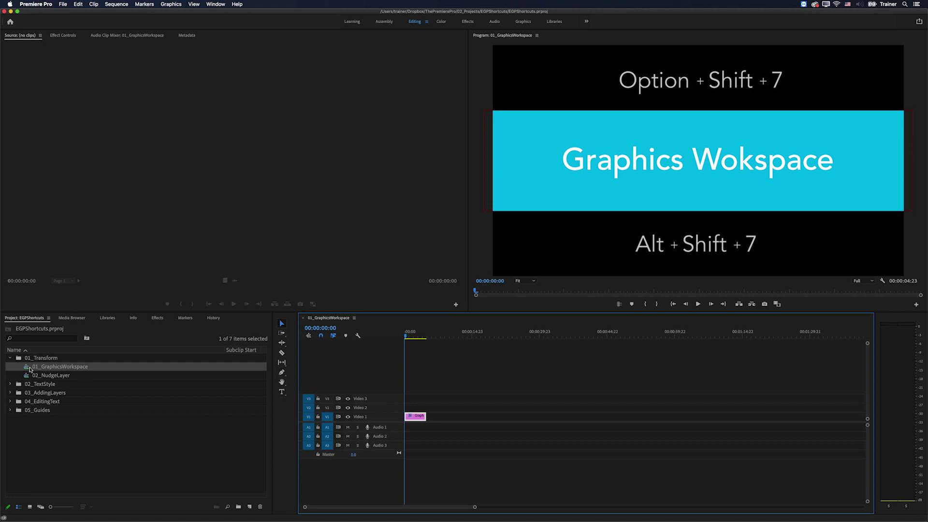
key("alt+shift+7")
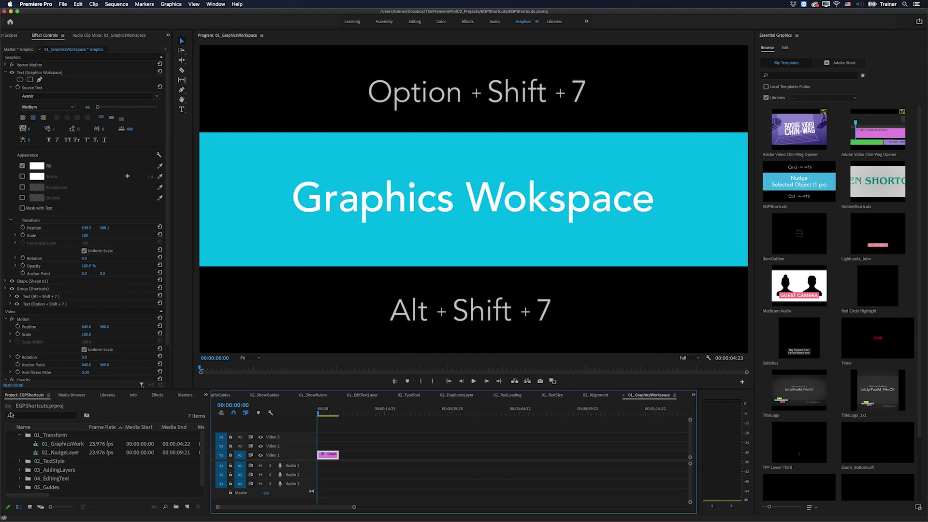
In 02_NudgeLayer, show the Shortcuts captions and nudge the 1 px title text right.
left_click(39, 454)
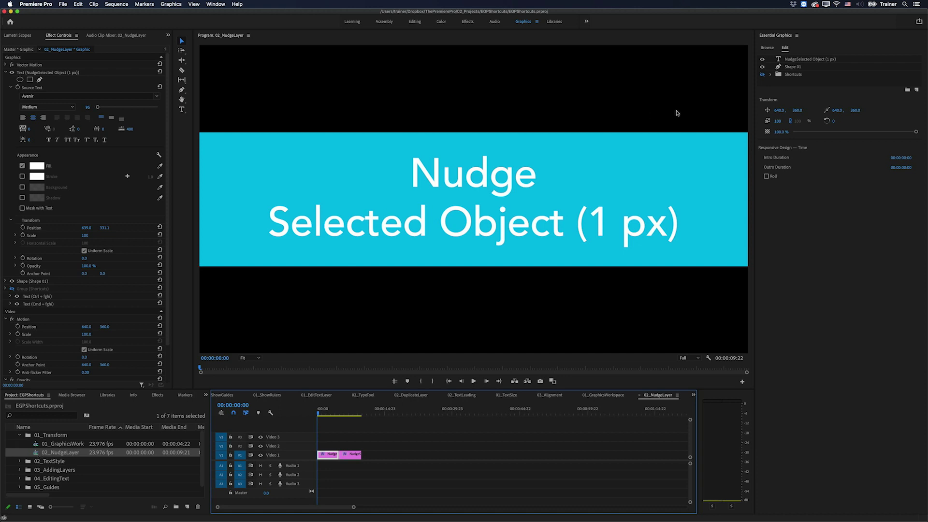
left_click(762, 75)
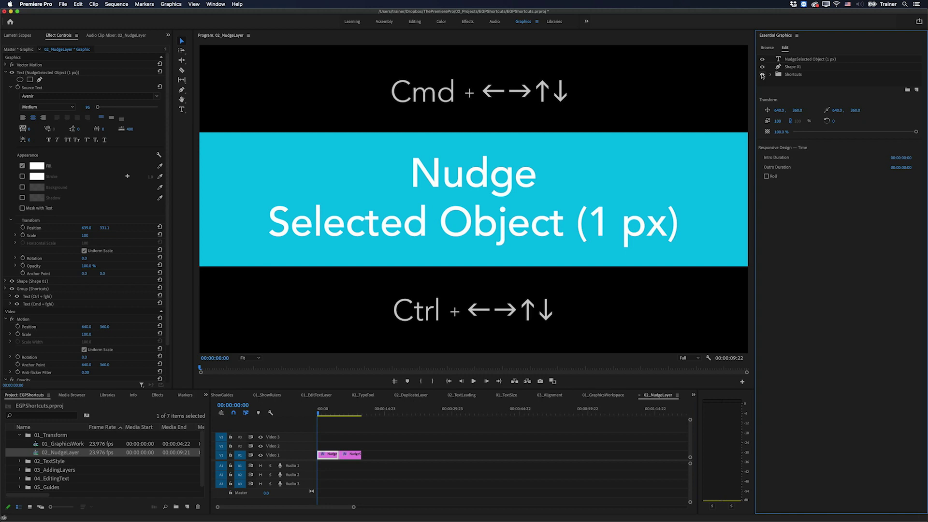
left_click(516, 178)
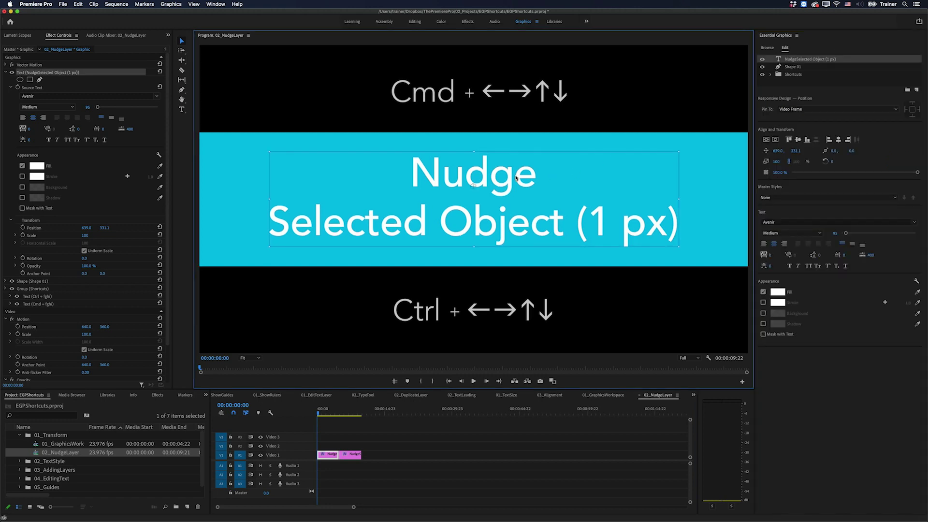
key("Right")
key("Right")
key("Right")
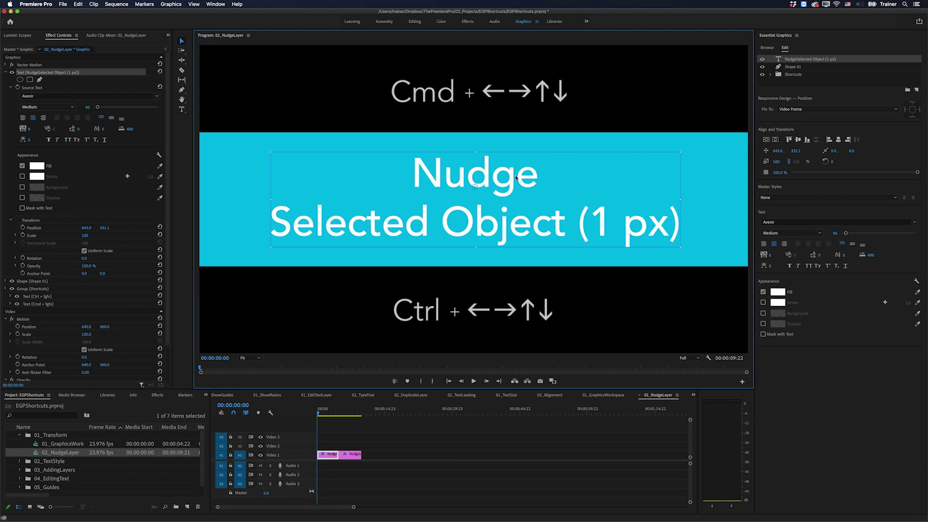
Nudge the Nudge Selected Object (5 px) title right and down with Shift+Cmd+arrows.
left_click(328, 410)
key("Down")
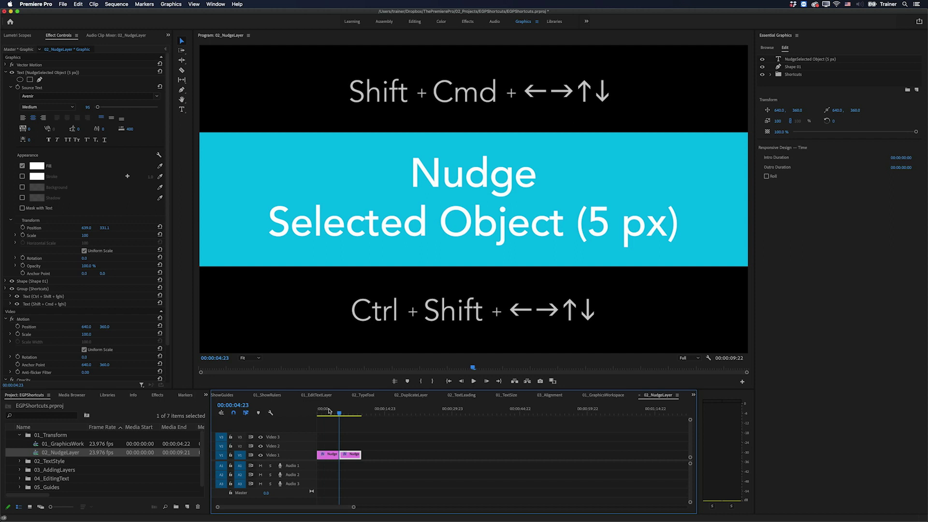
left_click(450, 233)
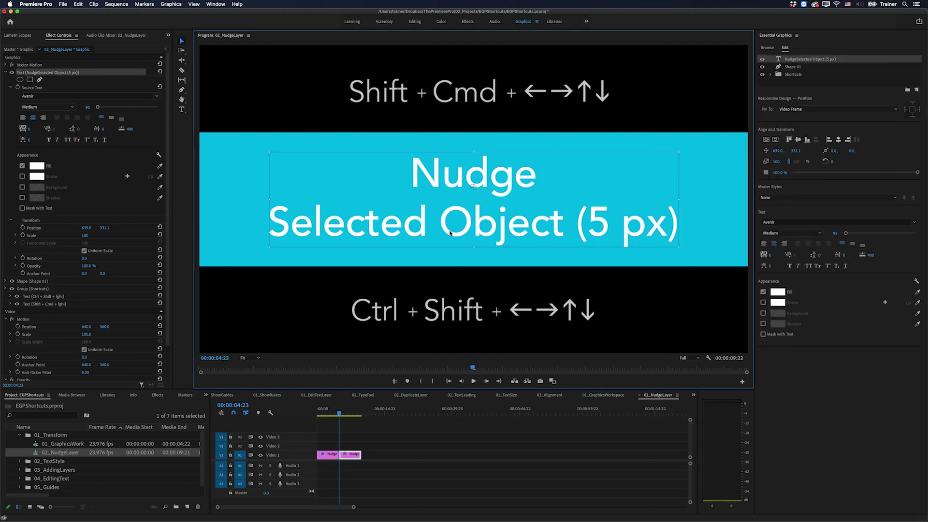
key("shift+super+Right")
key("shift+super+Right")
key("shift+super+Right")
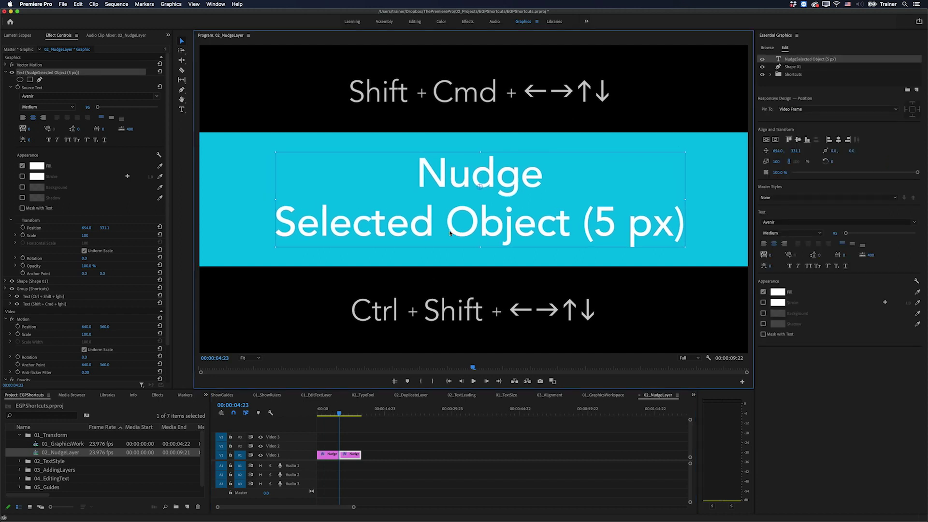
key("shift+super+Down")
key("shift+super+Down")
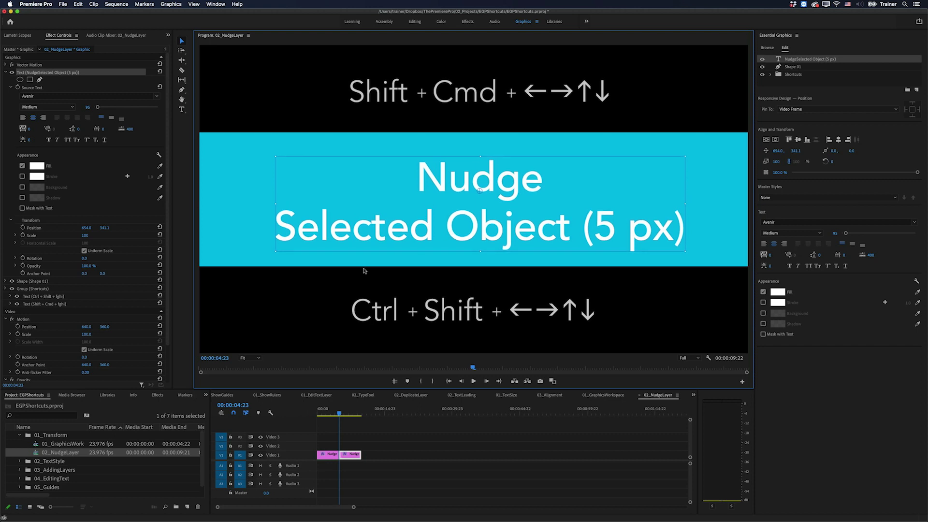
Collapse the 01_Transform bin and expand the 02_TextStyle bin in the Project panel.
left_click(55, 438)
key("Left")
key("Down")
key("Right")
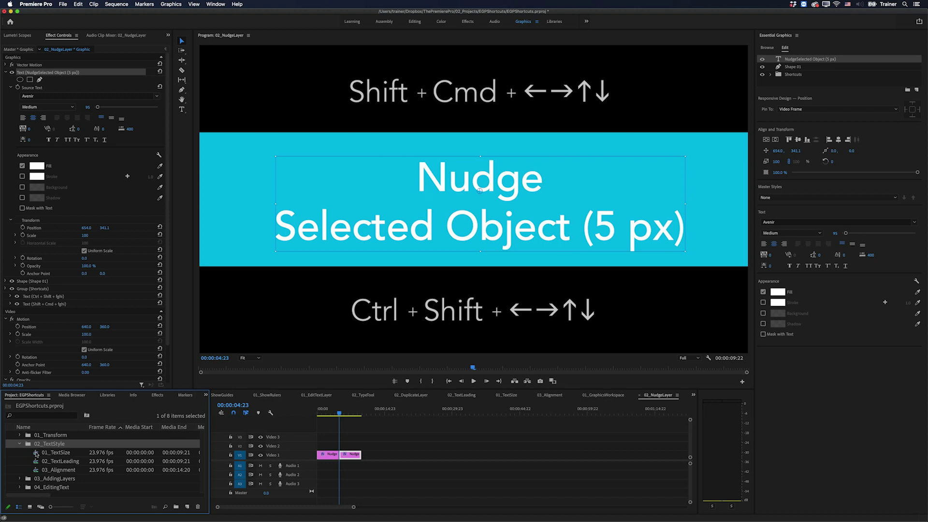
Open 01_TextSize, show the Shortcuts captions, and raise then lower the Adjust Font Size title's size.
double_click(38, 453)
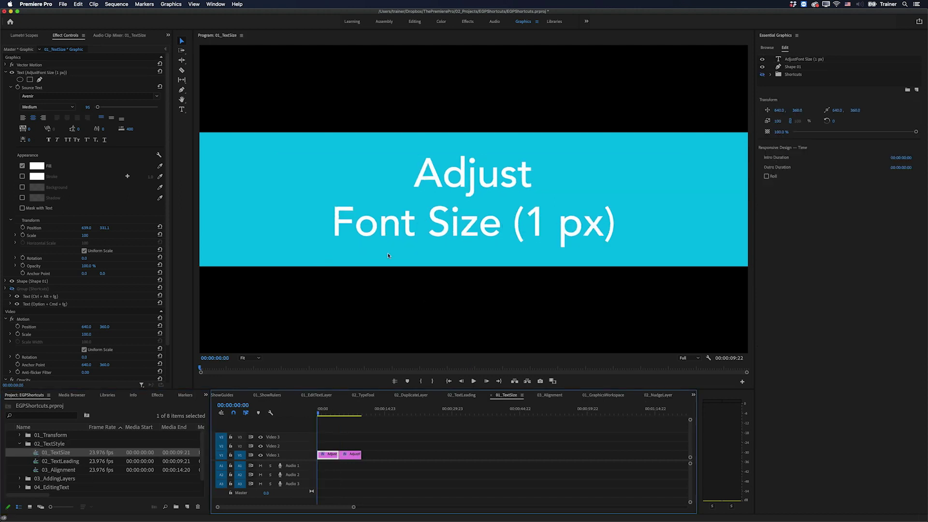
left_click(762, 75)
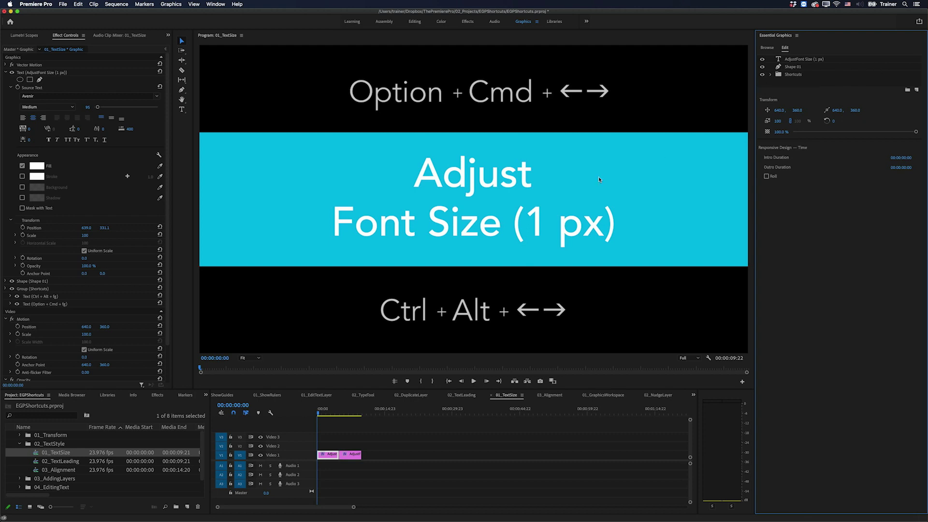
left_click(509, 196)
key("alt+super+Right")
key("alt+super+Right")
key("alt+super+Right")
key("alt+super+Right")
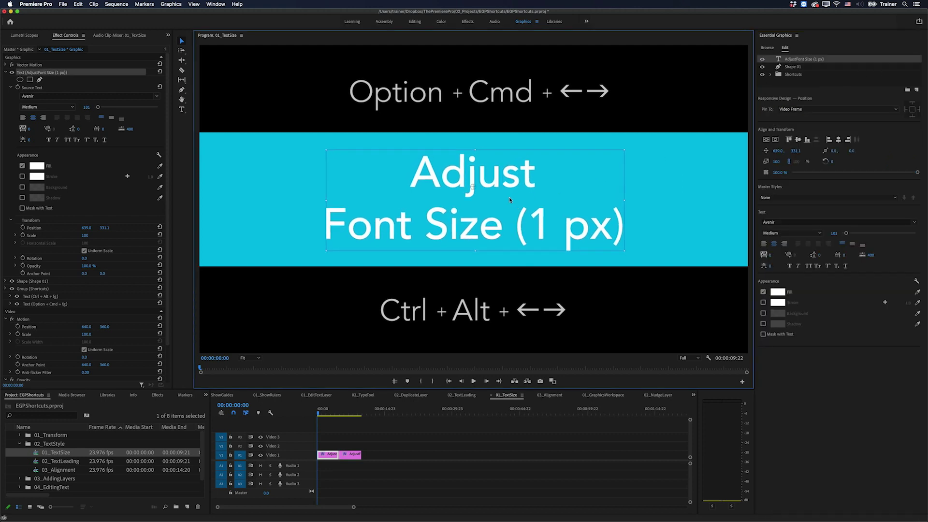
key("alt+super+Left")
key("alt+super+Left")
key("alt+super+Left")
key("alt+super+Left")
key("alt+super+Left")
key("alt+super+Left")
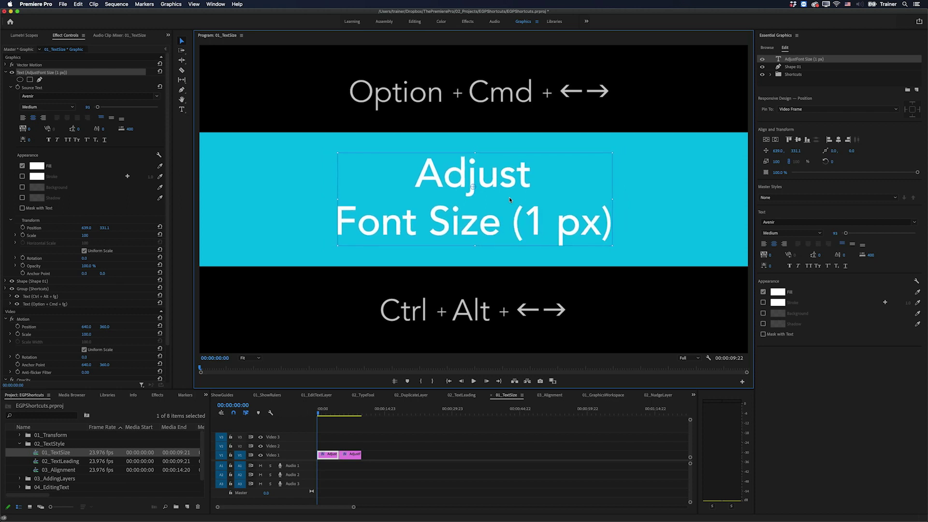
Resize the Adjust Font Size (5 px) title in large steps, ending at 105.
key("Down")
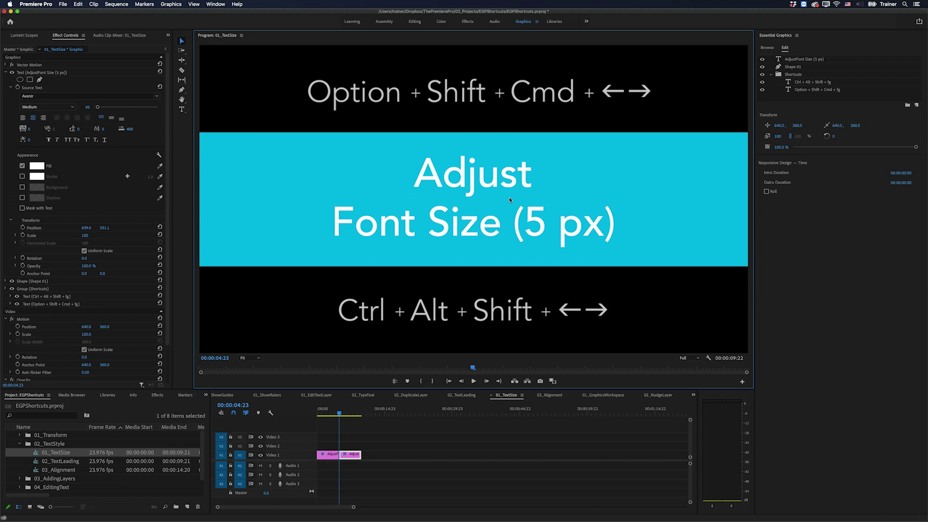
left_click(476, 164)
key("alt+shift+super+Right")
key("alt+shift+super+Right")
key("alt+shift+super+Right")
key("alt+shift+super+Right")
key("alt+shift+super+Left")
key("alt+shift+super+Left")
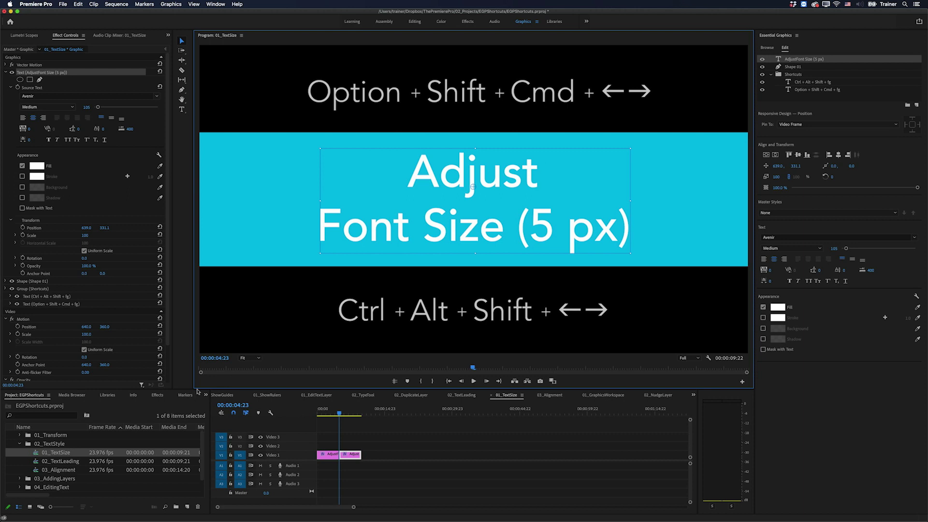
Open 02_TextLeading, show the Shortcuts captions, and increase the Adjust Leading (1 unit) title's line spacing.
double_click(36, 462)
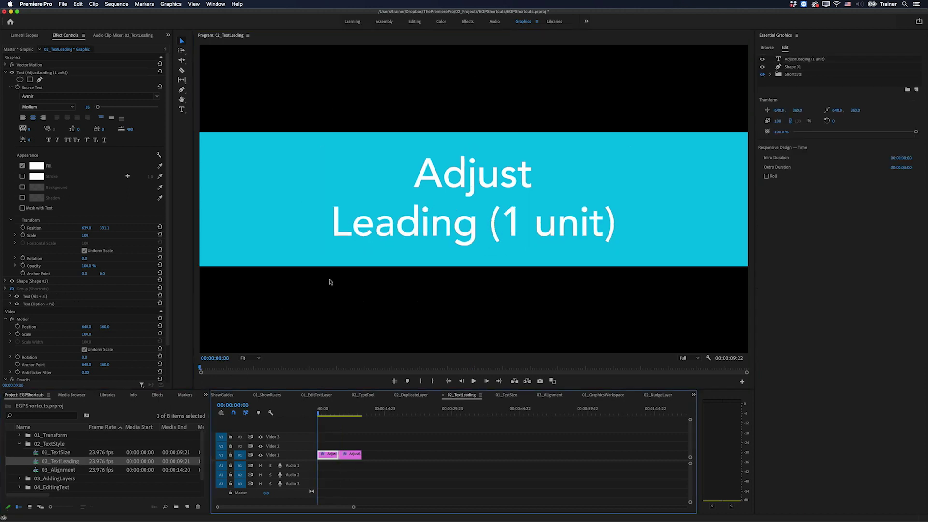
left_click(413, 238)
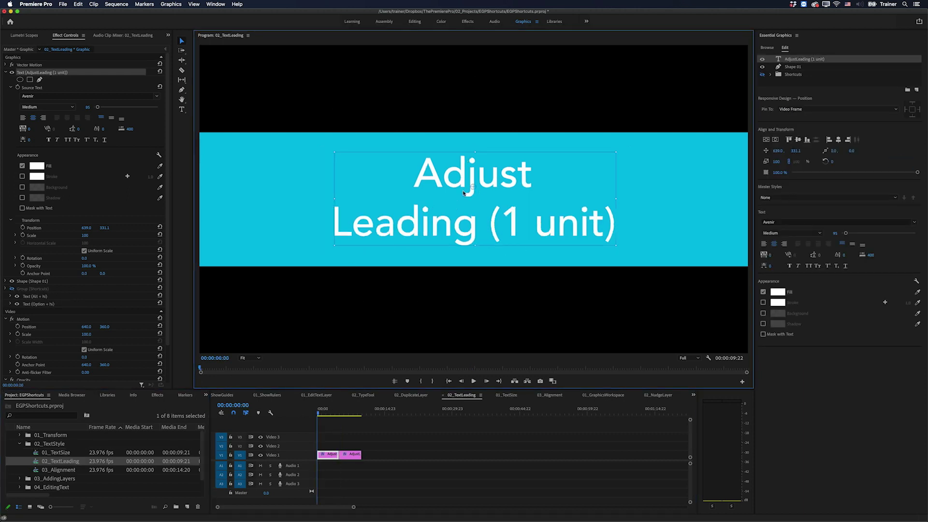
left_click(763, 75)
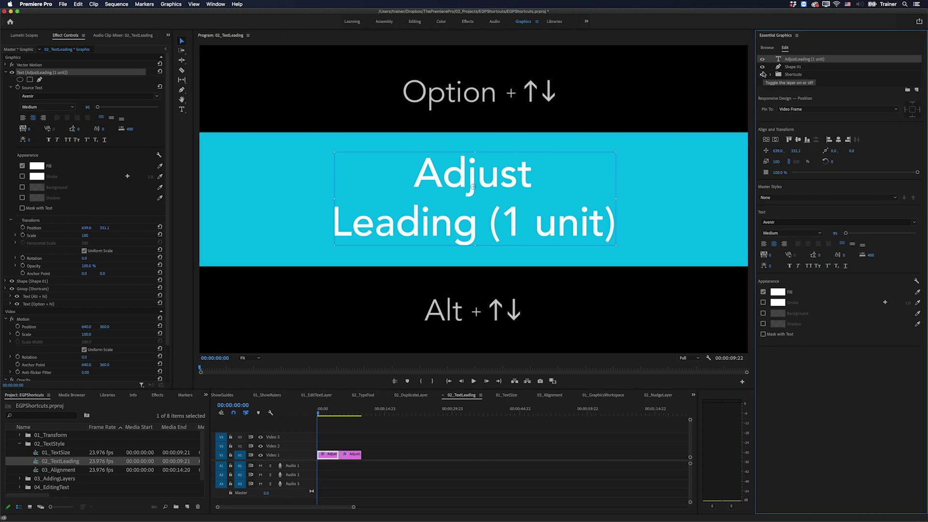
key("alt+Down")
key("alt+Down")
key("alt+Down")
key("alt+Down")
key("alt+Down")
key("alt+Down")
key("alt+Down")
key("alt+Down")
key("alt+Down")
key("alt+Down")
key("alt+Down")
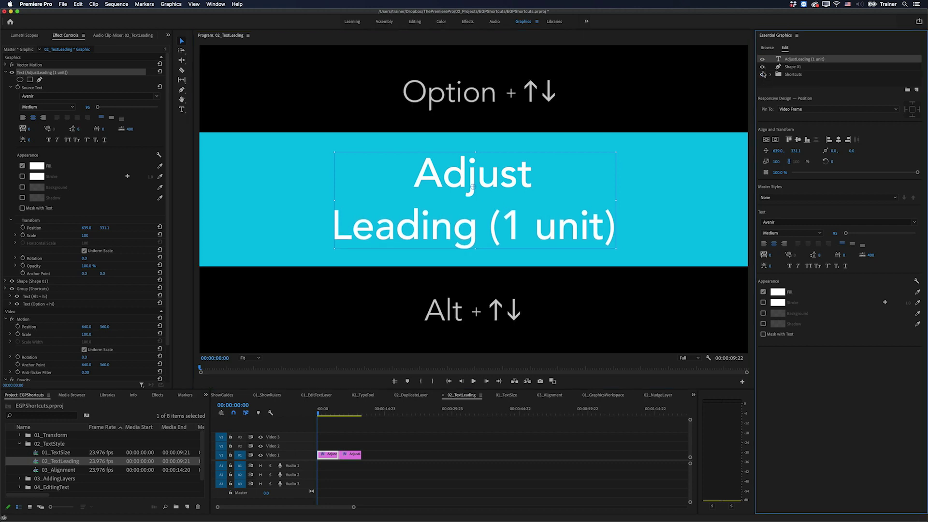
Increase the Adjust Leading (5 units) title's leading to 20 with Option+Shift+Down.
left_click(444, 447)
key("Down")
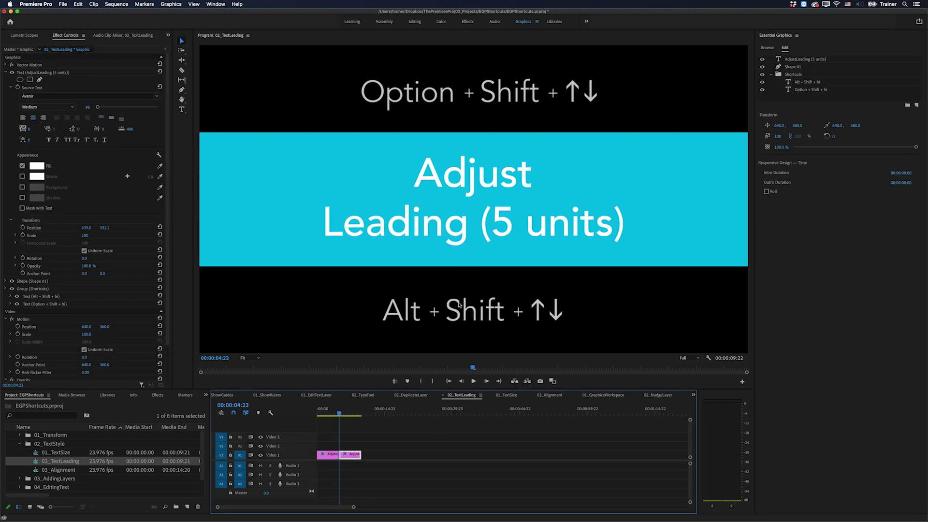
left_click(485, 226)
key("alt+shift+Down")
key("alt+shift+Down")
key("alt+shift+Down")
key("alt+shift+Down")
key("alt+shift+Down")
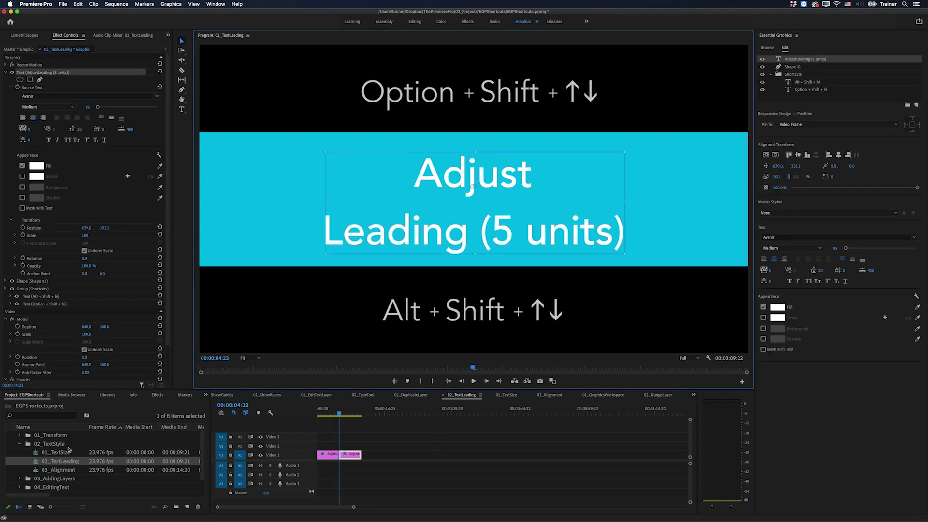
Left-, centre- and right-align the three 03_Alignment titles using Shift+Cmd+L, C and R.
double_click(42, 470)
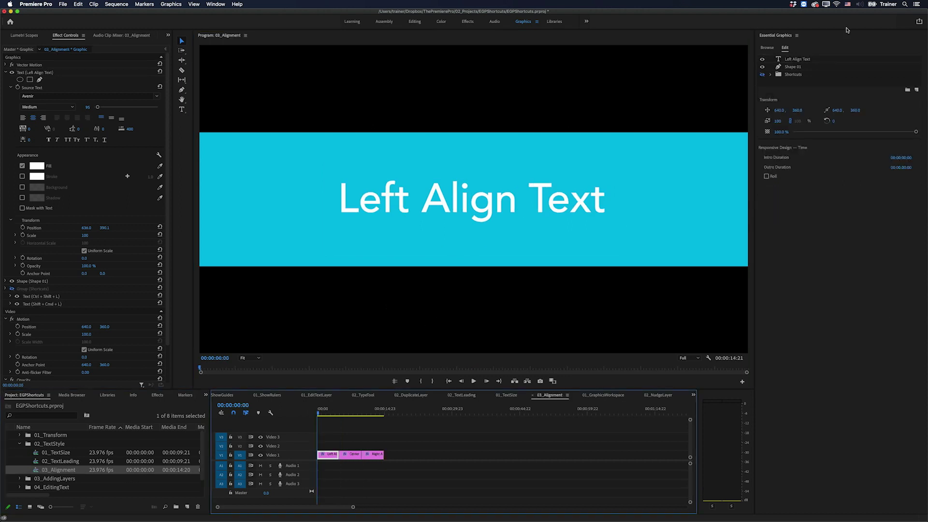
left_click(763, 75)
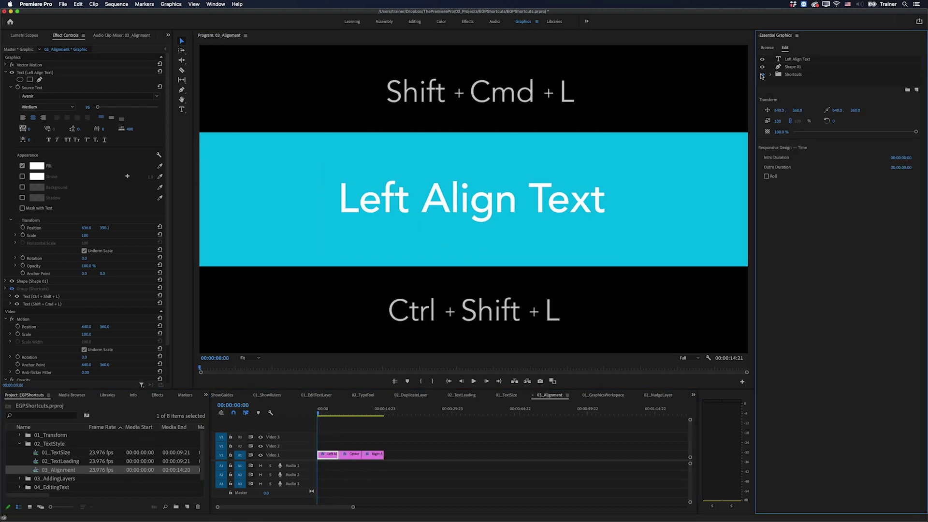
left_click(528, 190)
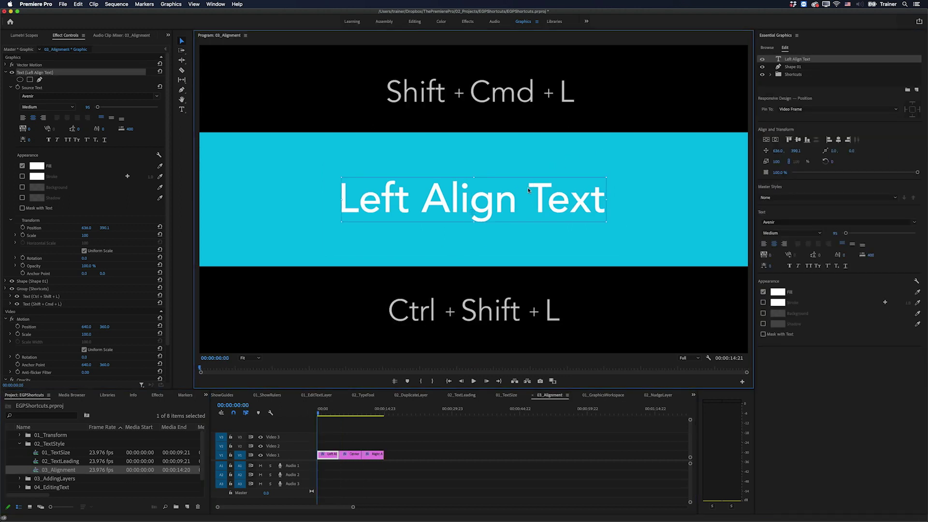
key("shift+super+l")
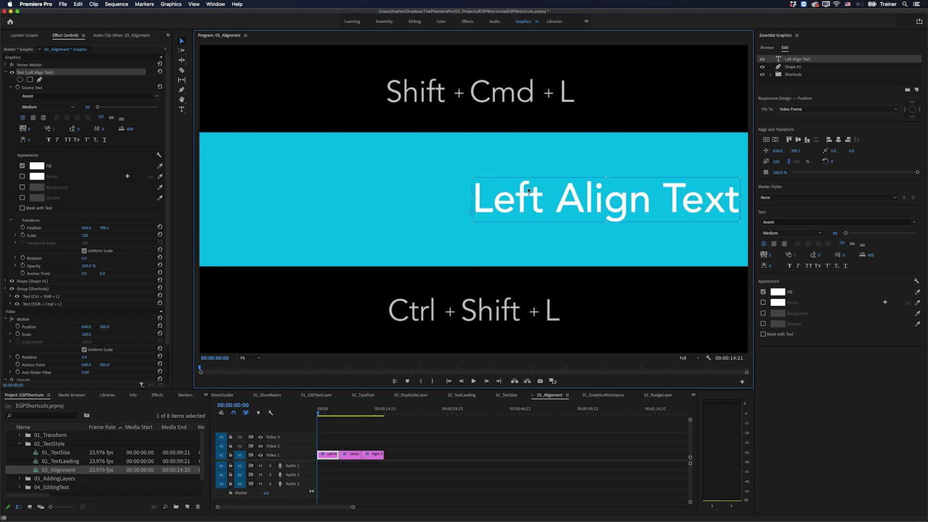
key("Down")
left_click(575, 203)
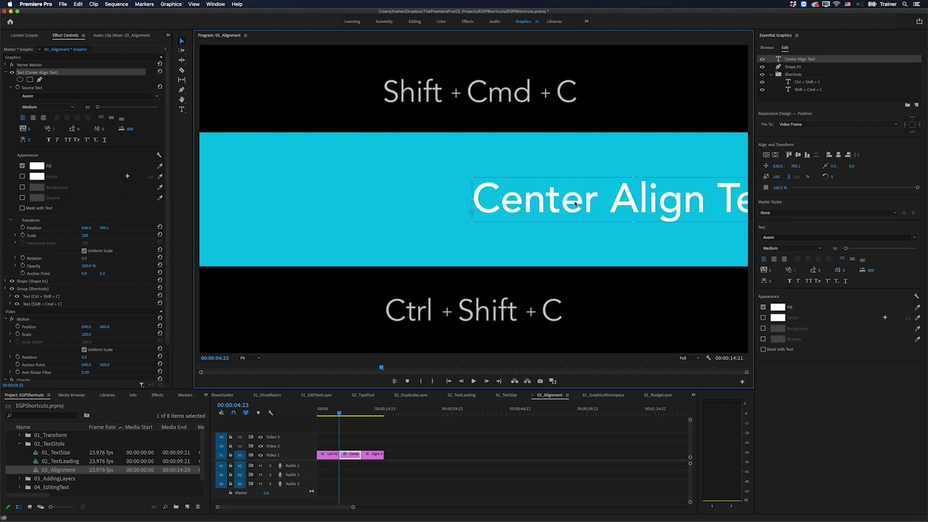
key("shift+super+c")
key("Down")
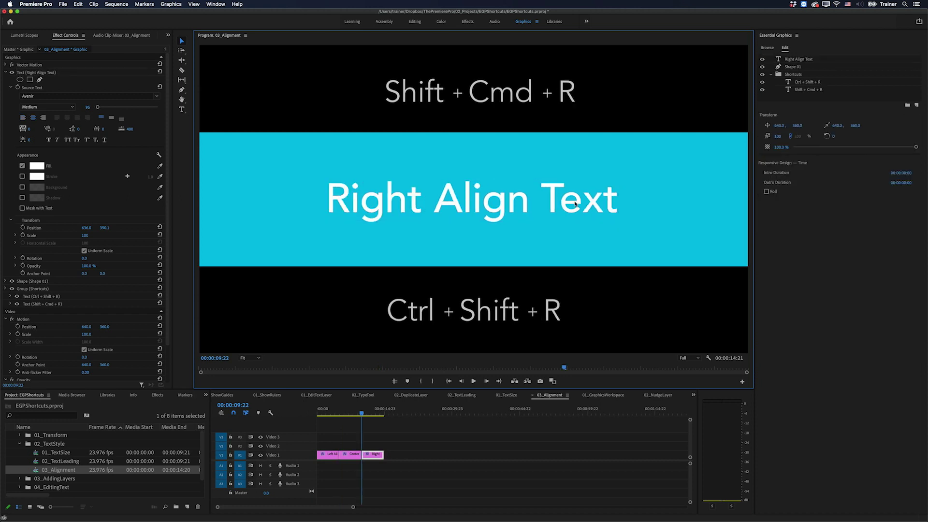
left_click(497, 208)
key("shift+super+r")
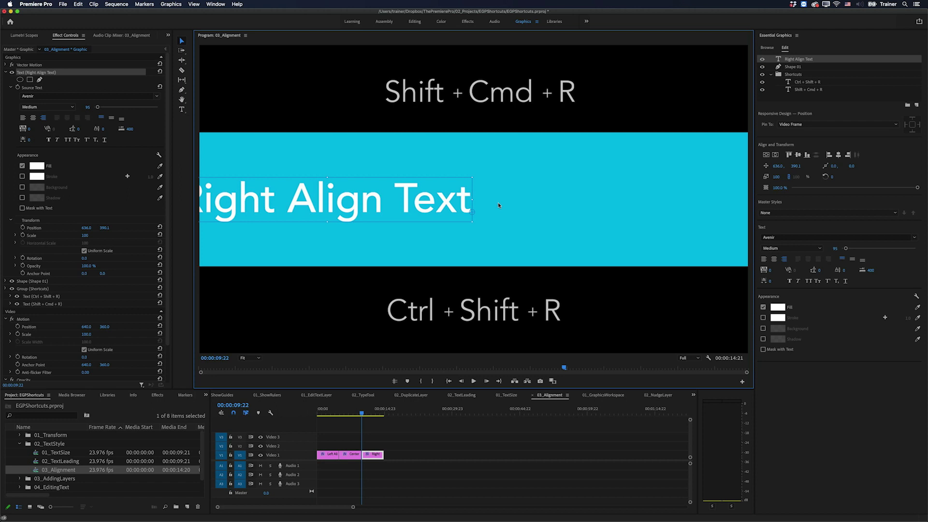
Collapse 02_TextStyle, expand the 03_AddingLayers bin, and open the 02_DuplicateLayer sequence.
left_click(64, 444)
key("Left")
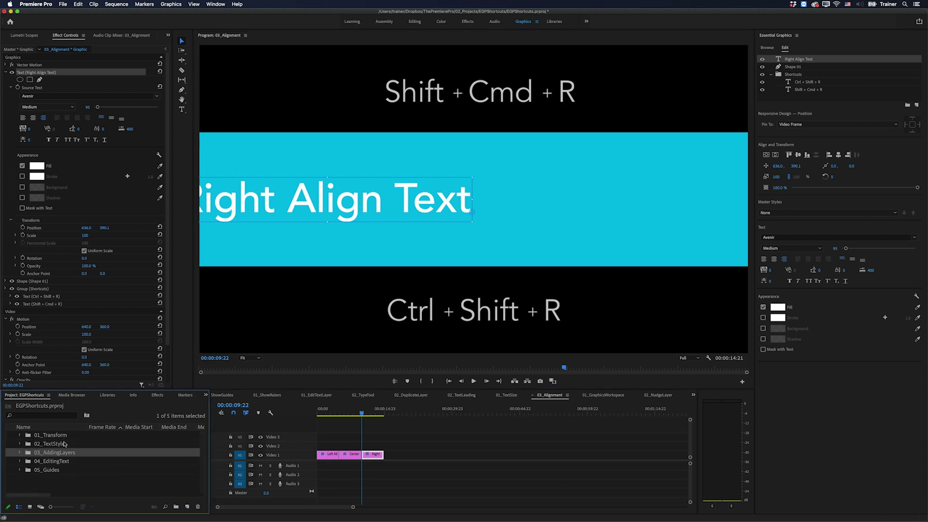
key("Down")
key("Right")
double_click(39, 462)
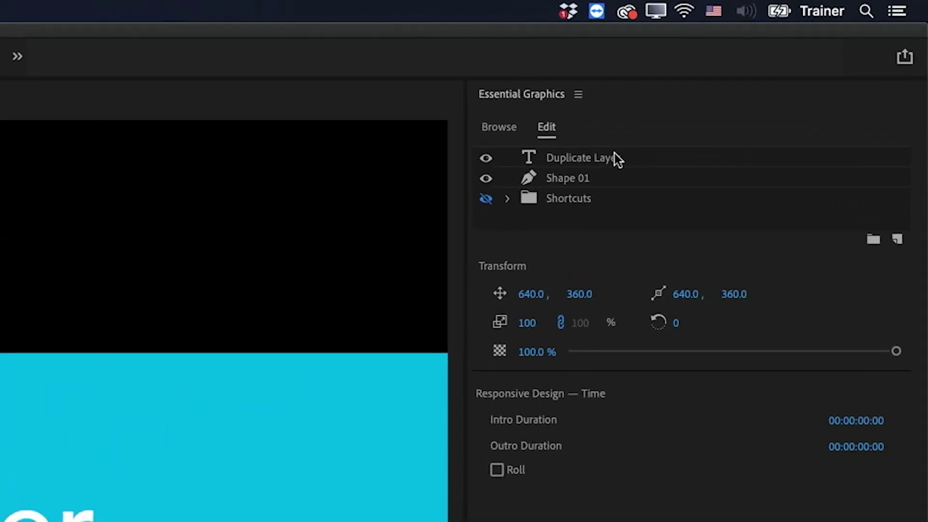
Duplicate the Duplicate Layer text with Shift+Cmd+/ and drag the copy up-right in the banner.
mouse_move(614, 153)
left_mouse_down()
mouse_move(620, 187)
mouse_move(619, 155)
left_mouse_up()
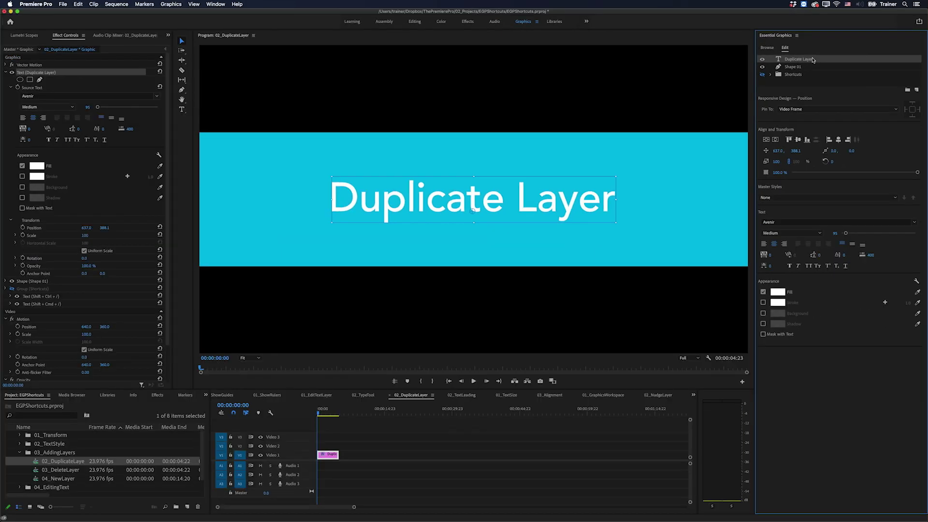
left_click(763, 75)
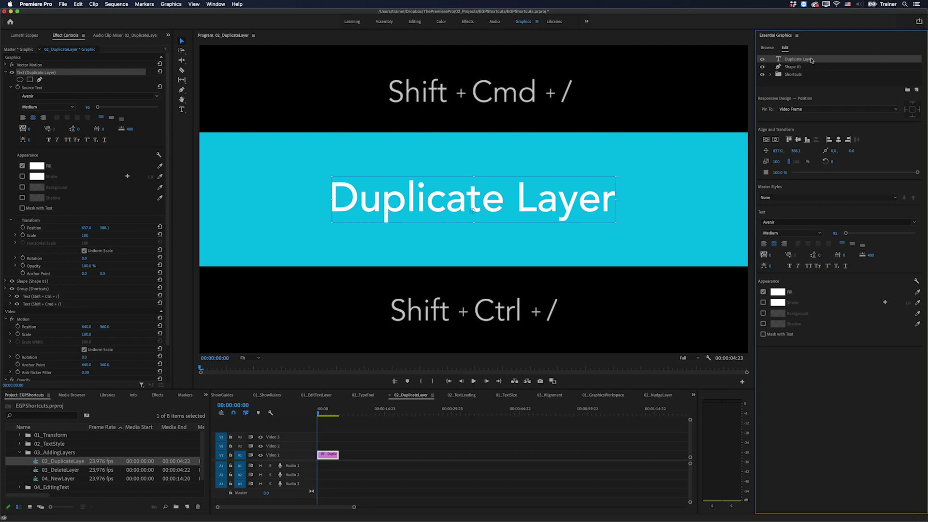
key("shift+super+slash")
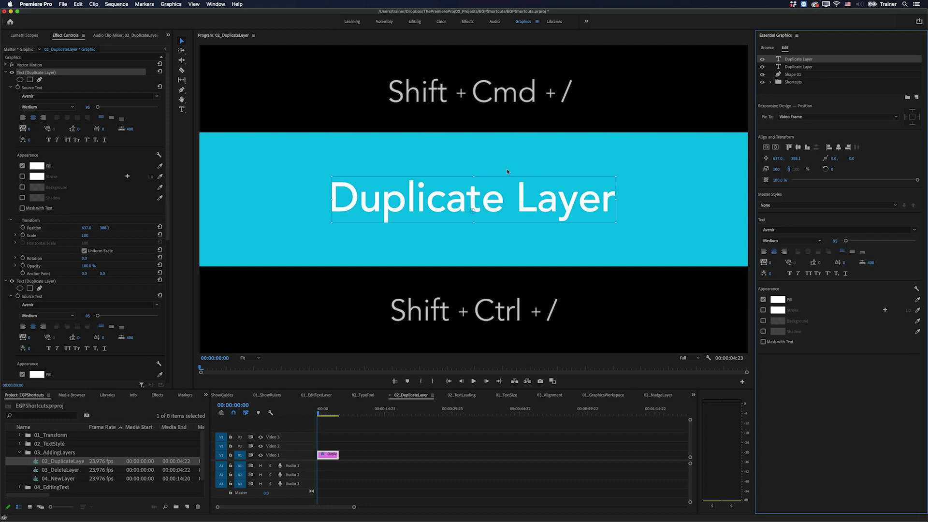
left_click_drag(462, 195, 584, 145)
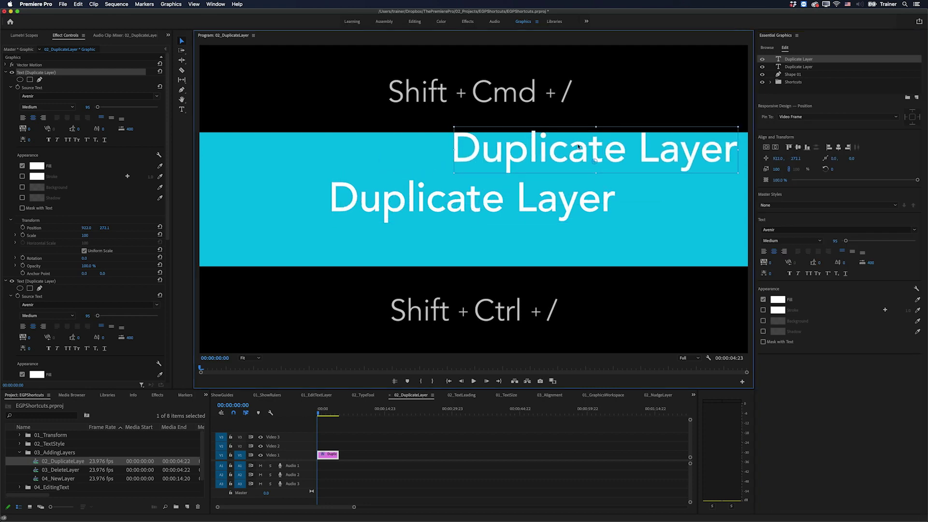
left_click(37, 470)
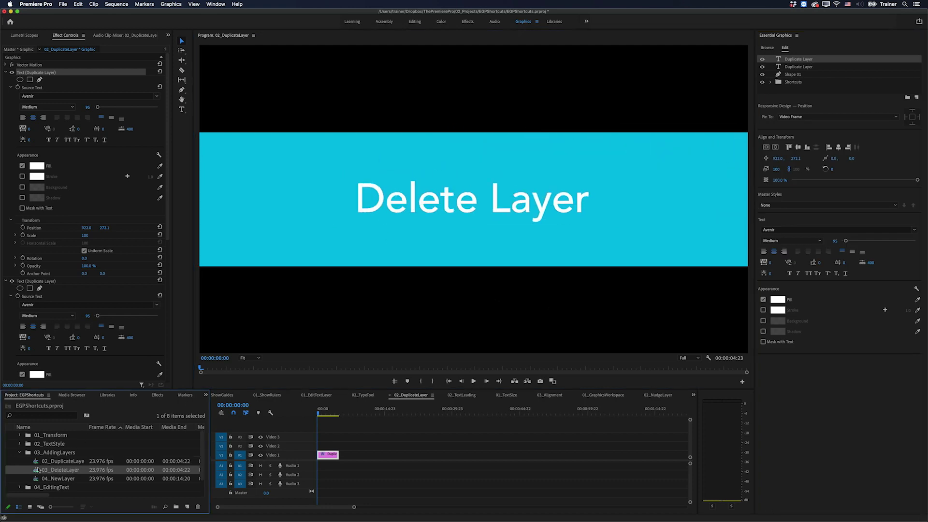
Open 03_DeleteLayer, delete its Delete Layer text layer, then open the 04_NewLayer sequence.
double_click(37, 470)
left_click(763, 74)
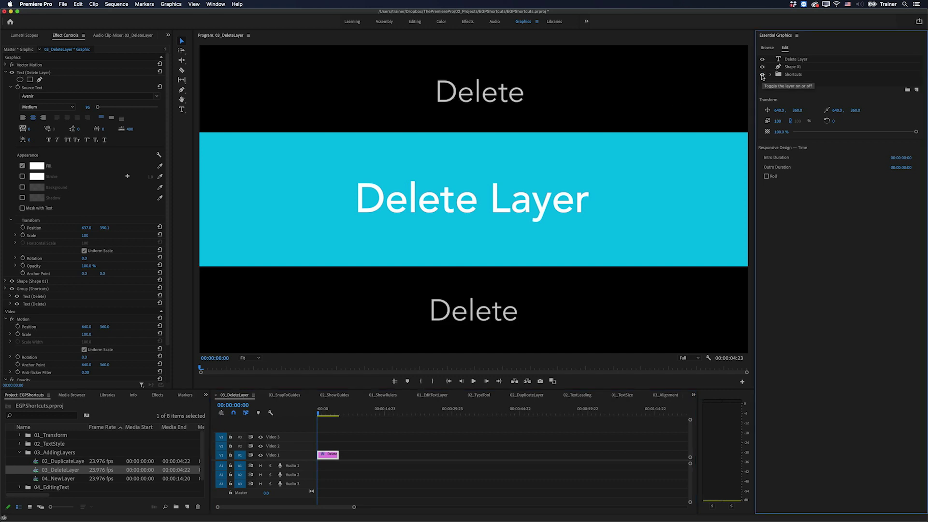
left_click(814, 59)
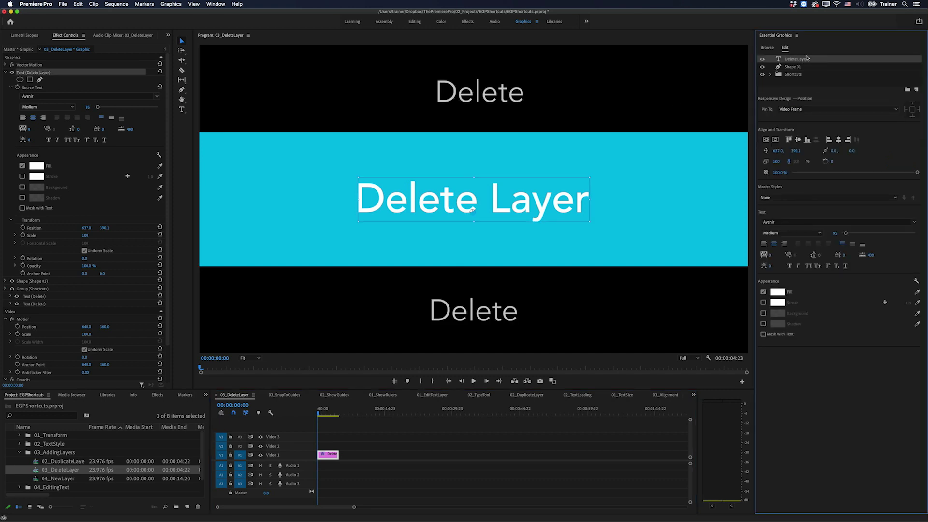
key("Delete")
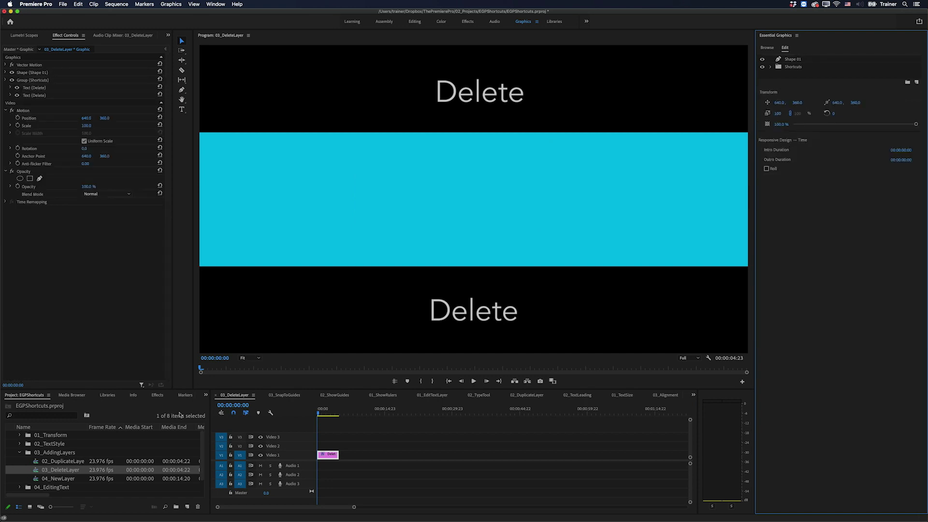
left_click(39, 479)
double_click(39, 478)
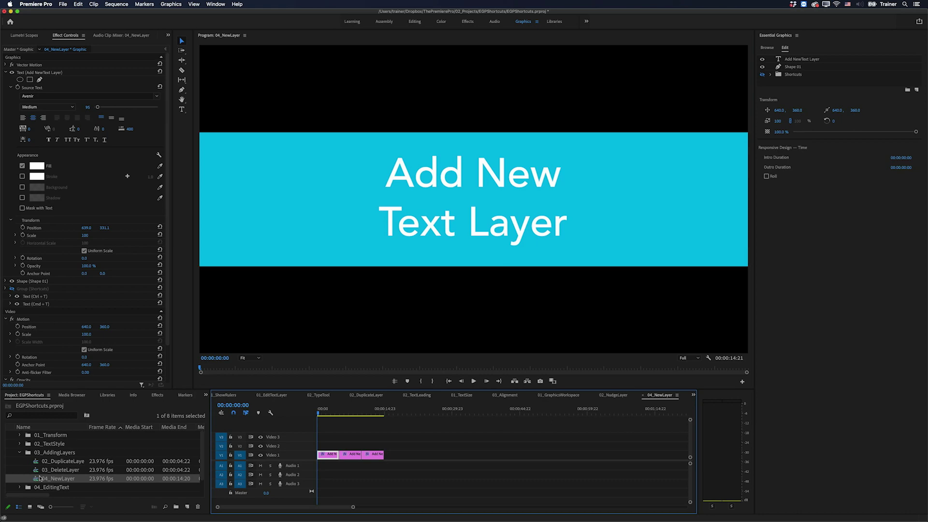
Add a new text layer with Cmd+T, then create a new text clip at an empty timeline spot.
left_click(762, 75)
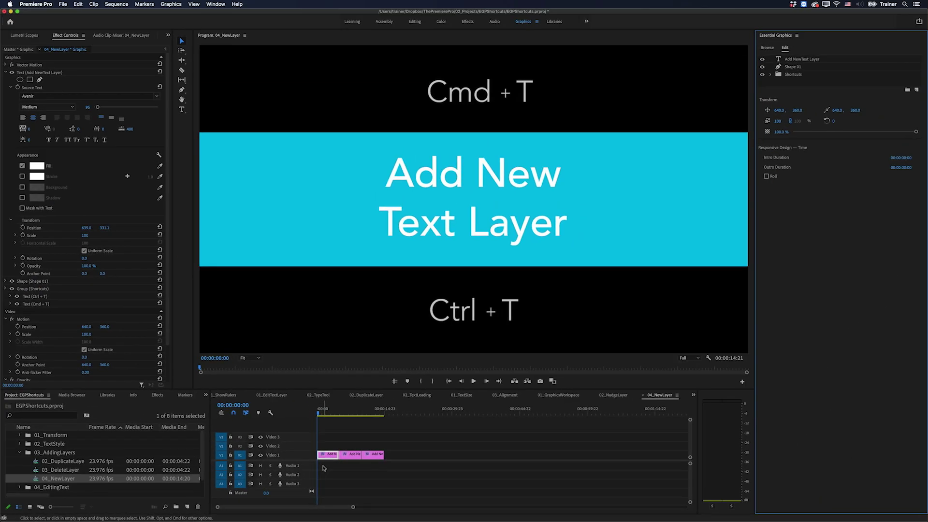
key("super+t")
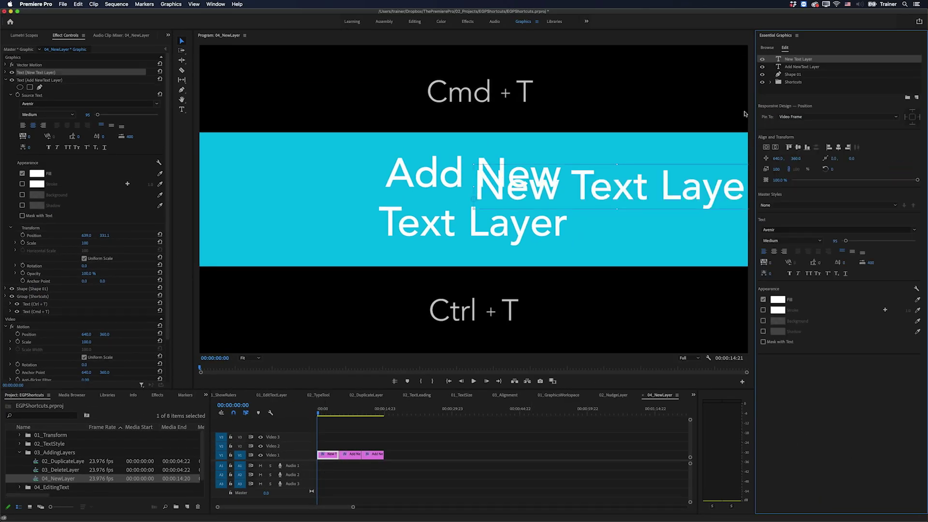
left_click(462, 410)
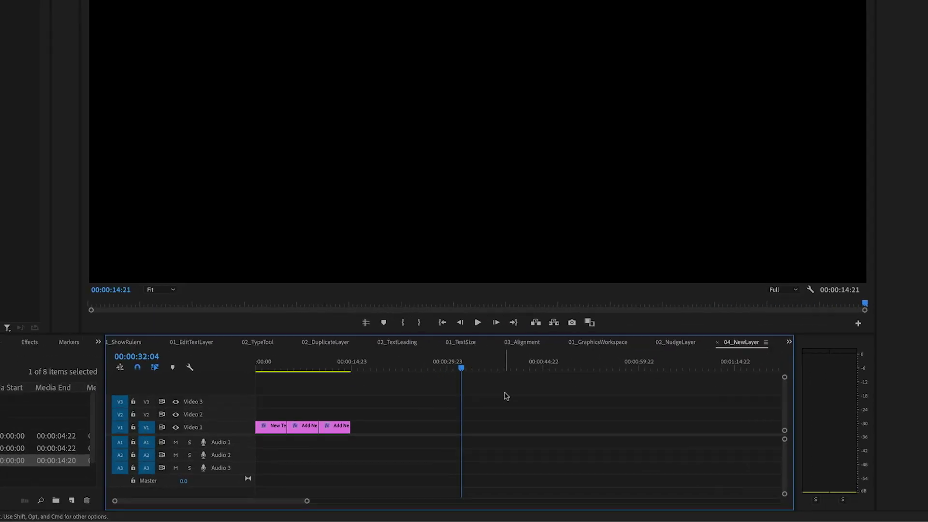
key("super+t")
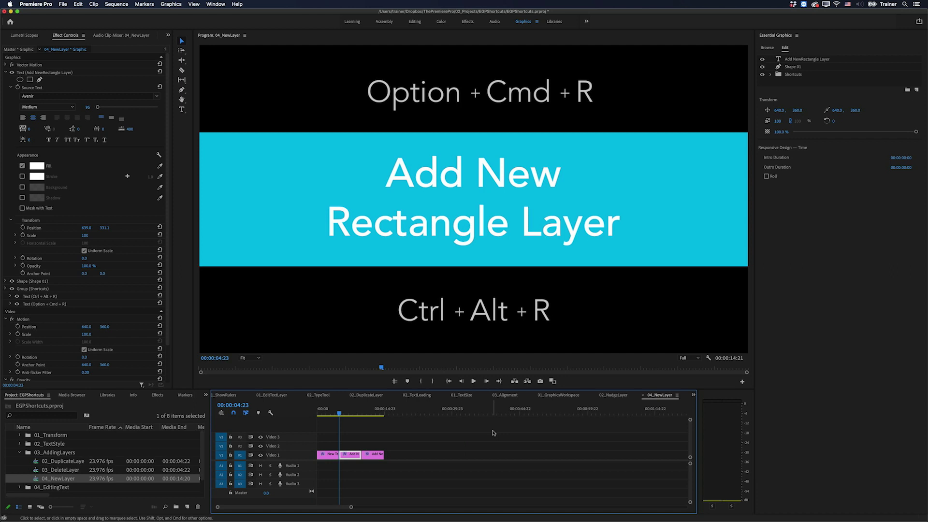
Add a rectangle layer, then a magenta ellipse layer on the Add New Ellipse Layer clip.
key("alt+super+r")
left_click(493, 433)
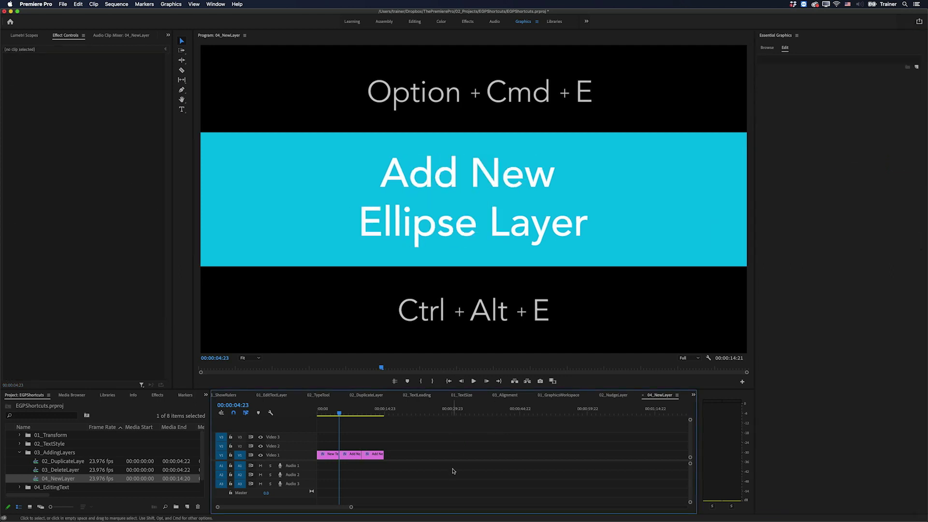
key("Down")
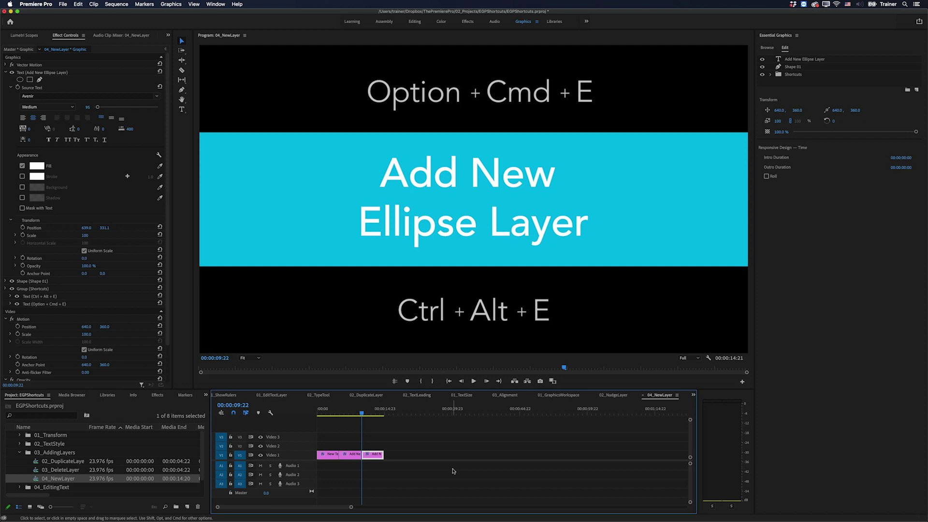
key("alt+super+e")
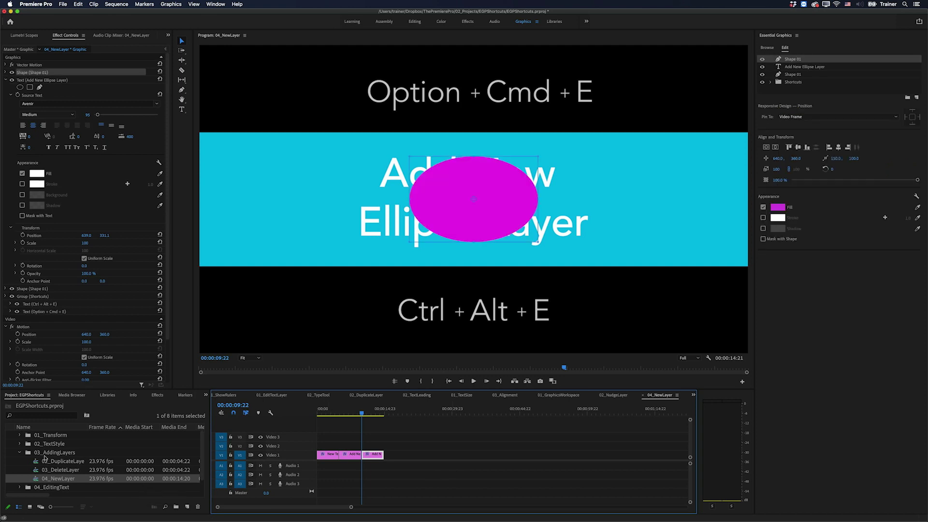
Open 01_EditTextLayer and retype the Edit Text Layer title as 'hghdkghdfkgh'.
left_click(38, 470)
double_click(36, 470)
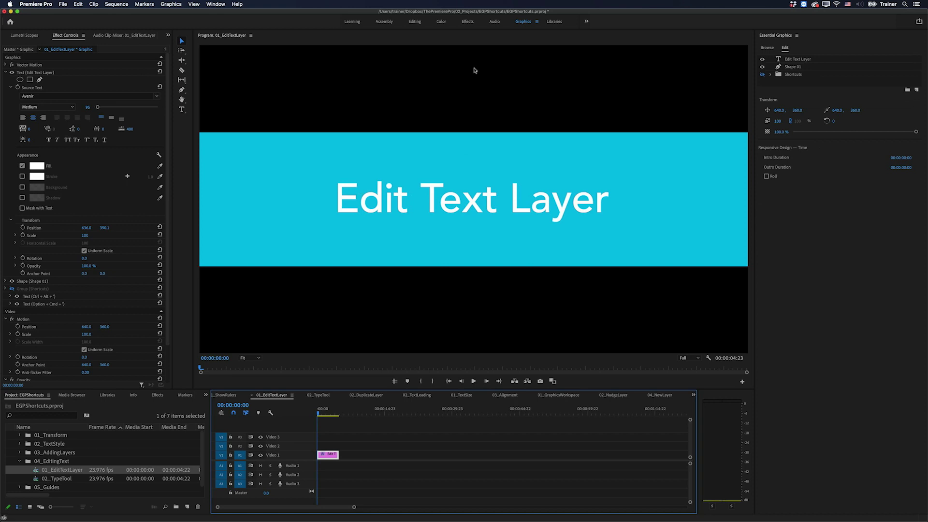
left_click(802, 60)
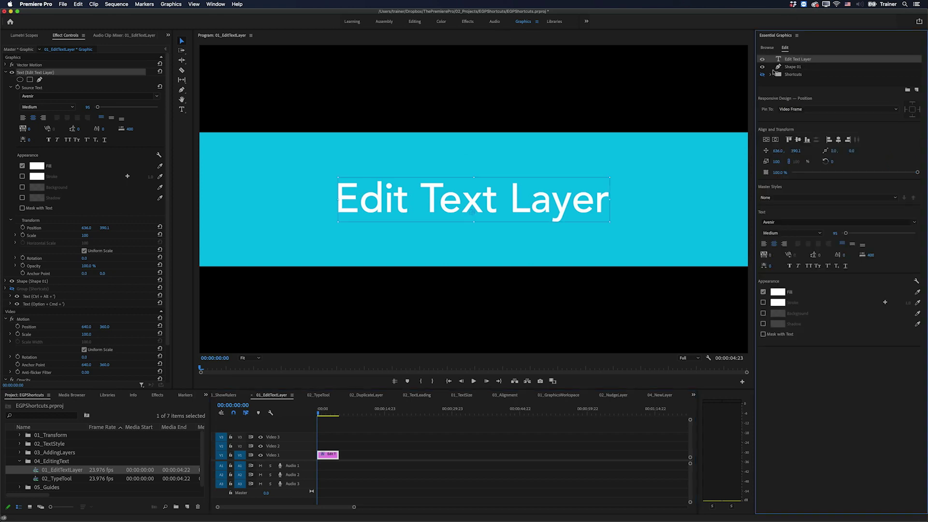
left_click(764, 74)
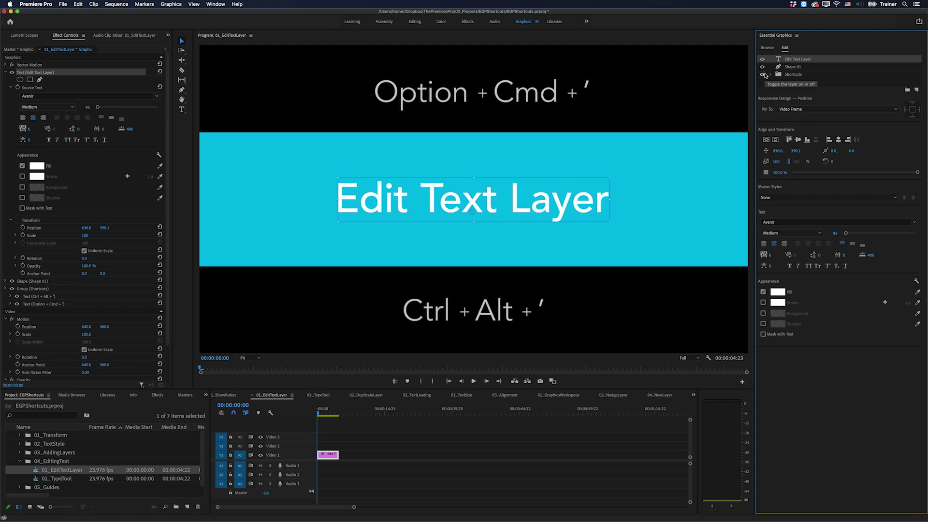
key("Return")
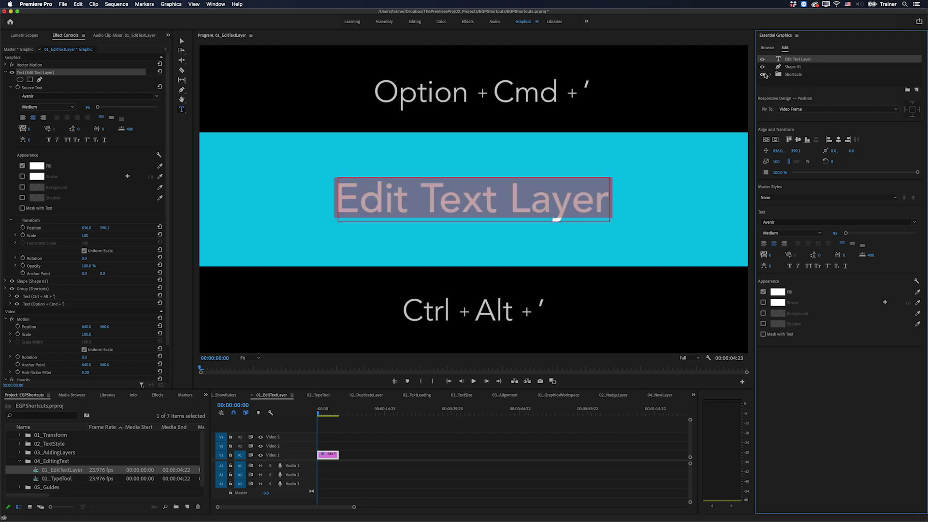
type("hghdkghdfkgh")
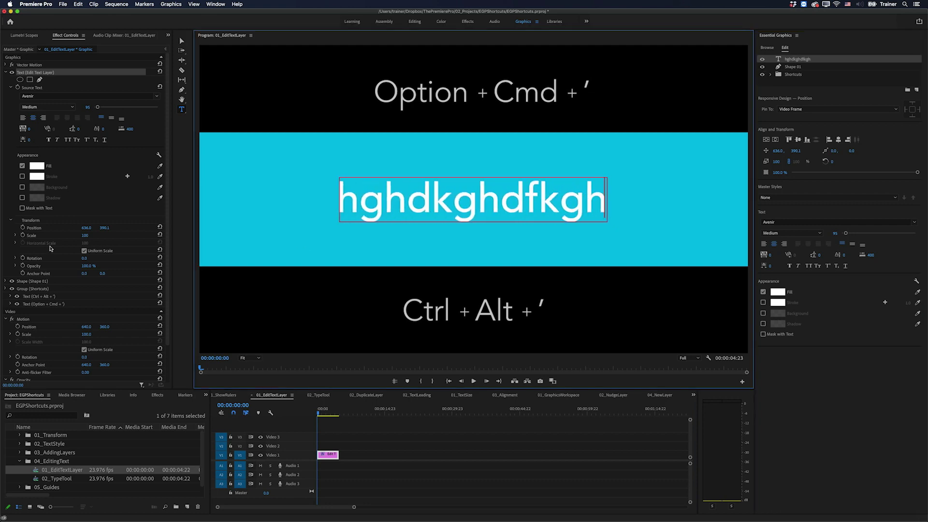
Open 02_TypeTool, show its Shortcuts captions, and enter text-edit mode in the title with T.
double_click(42, 478)
left_click(762, 74)
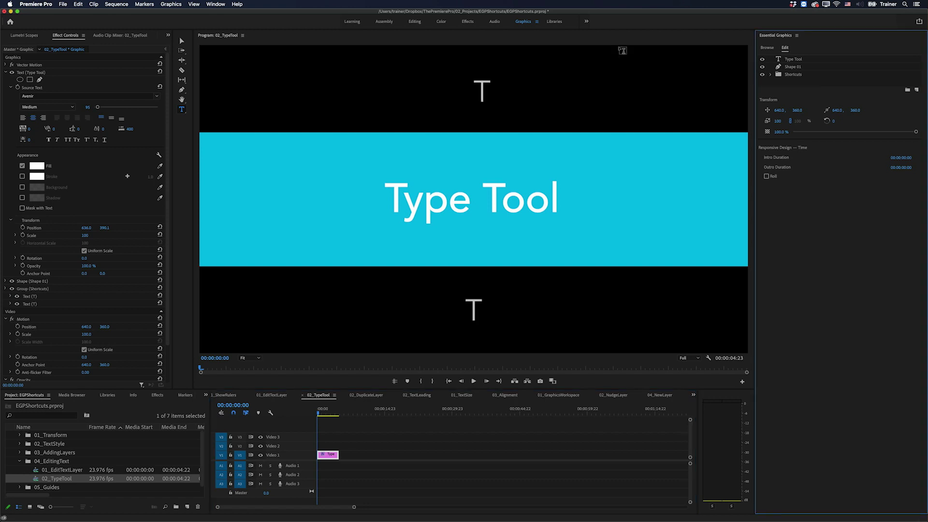
left_click(180, 39)
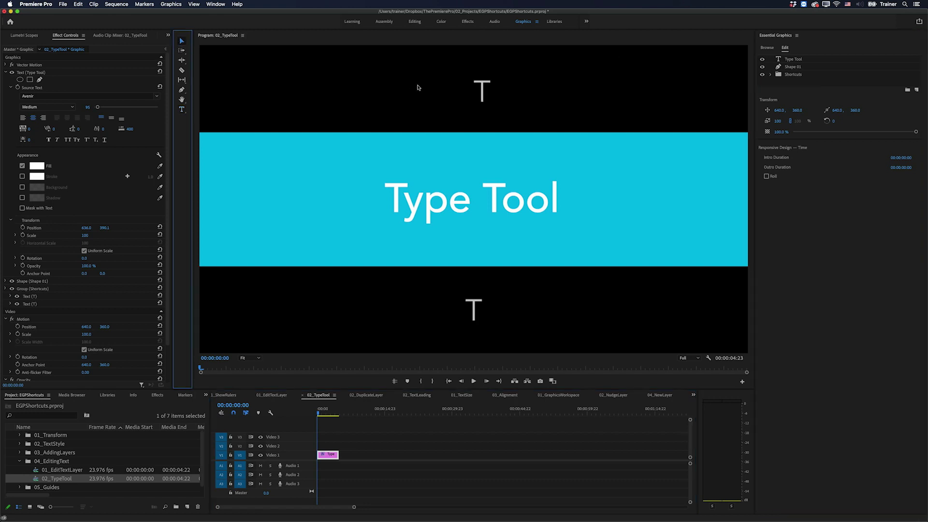
key("t")
left_click(445, 203)
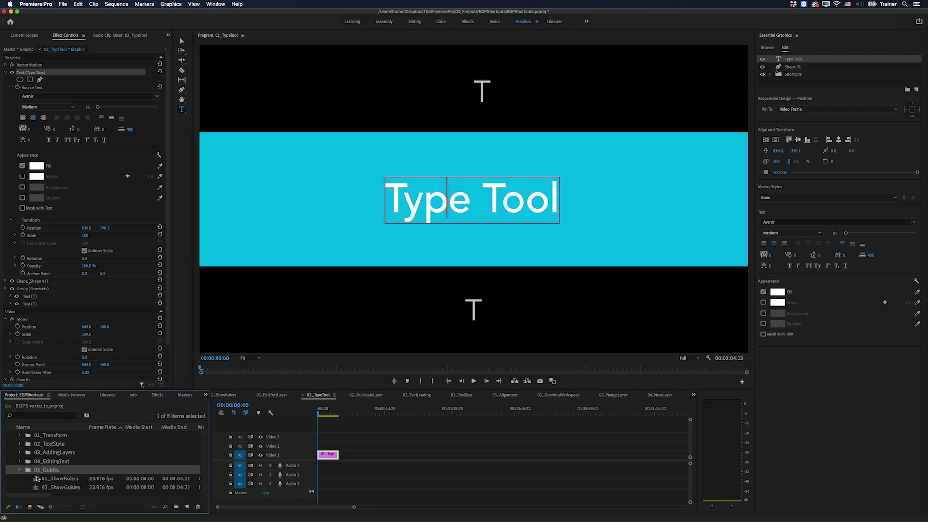
Open 01_ShowRulers, show its Shortcuts captions, and turn on rulers with Cmd+R.
double_click(36, 479)
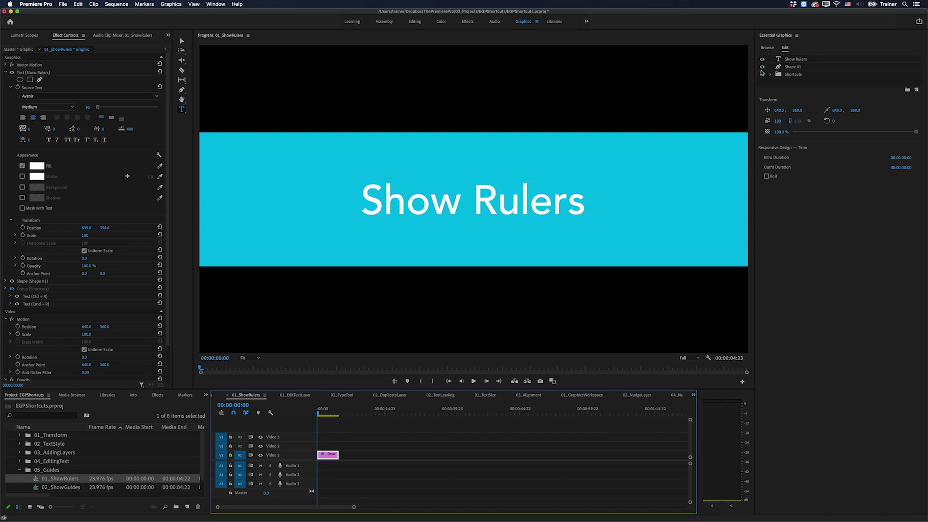
left_click(763, 74)
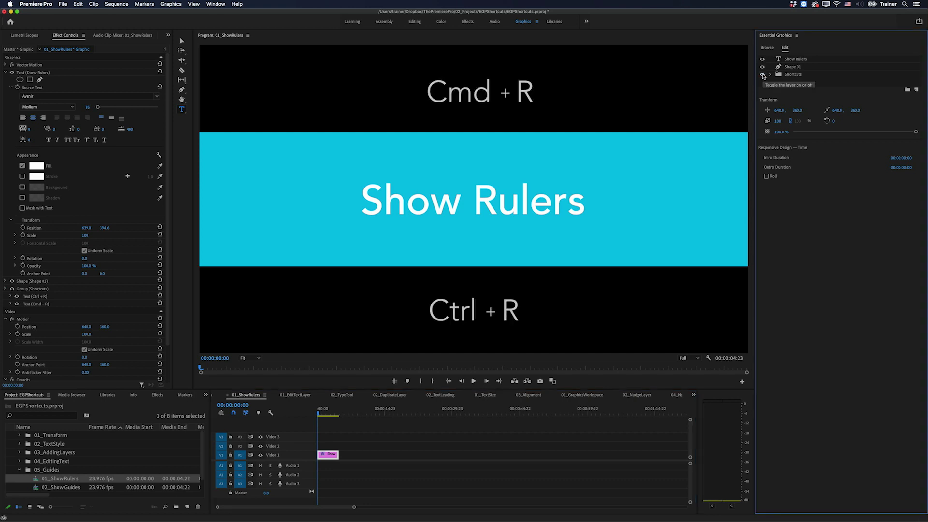
left_click(417, 39)
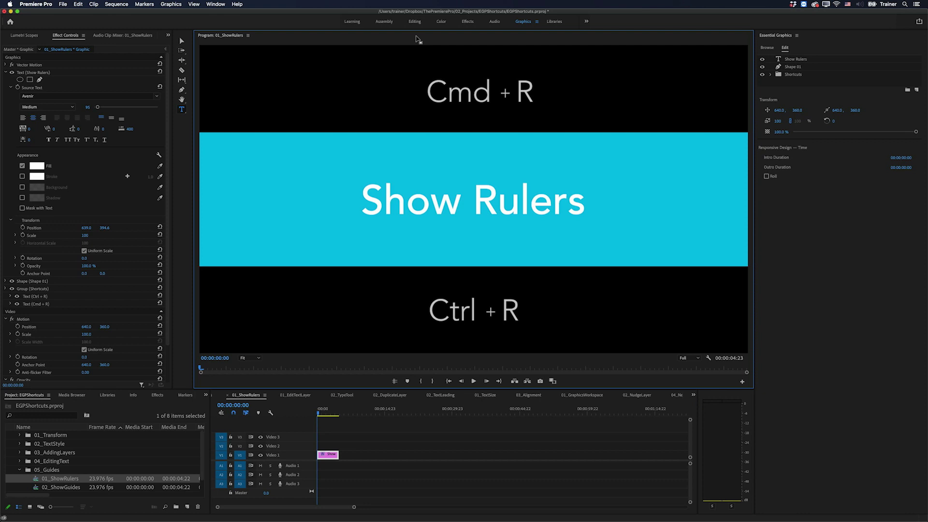
key("super+r")
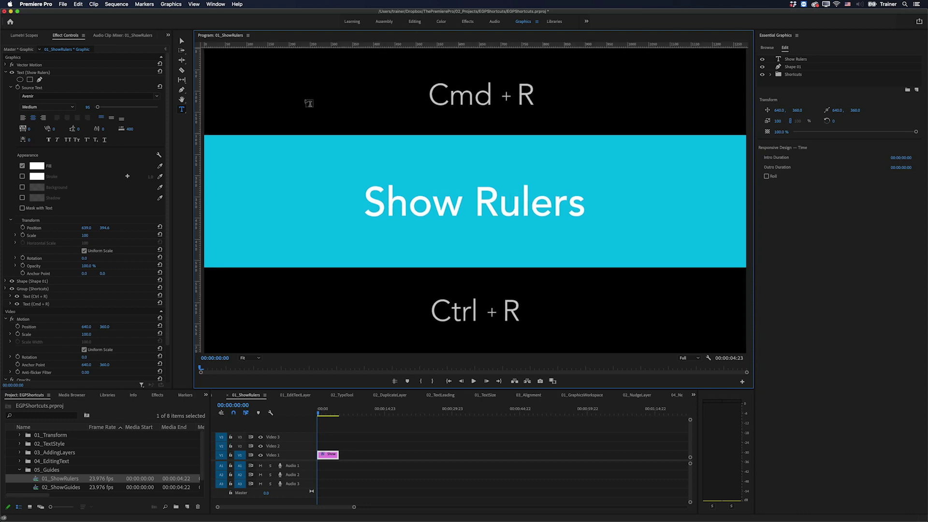
Open 02_ShowGuides, show its Shortcuts captions, and toggle guide lines with Cmd+; so they end up on.
double_click(37, 488)
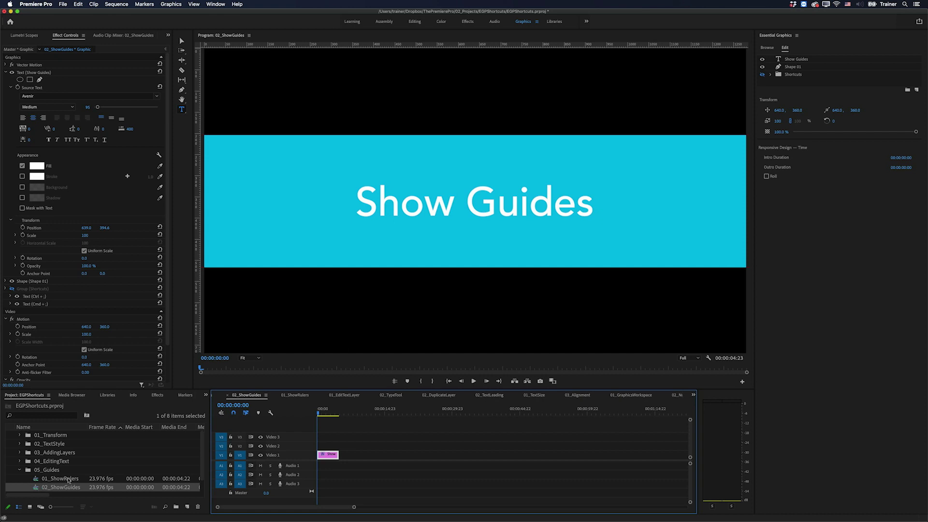
left_click(763, 75)
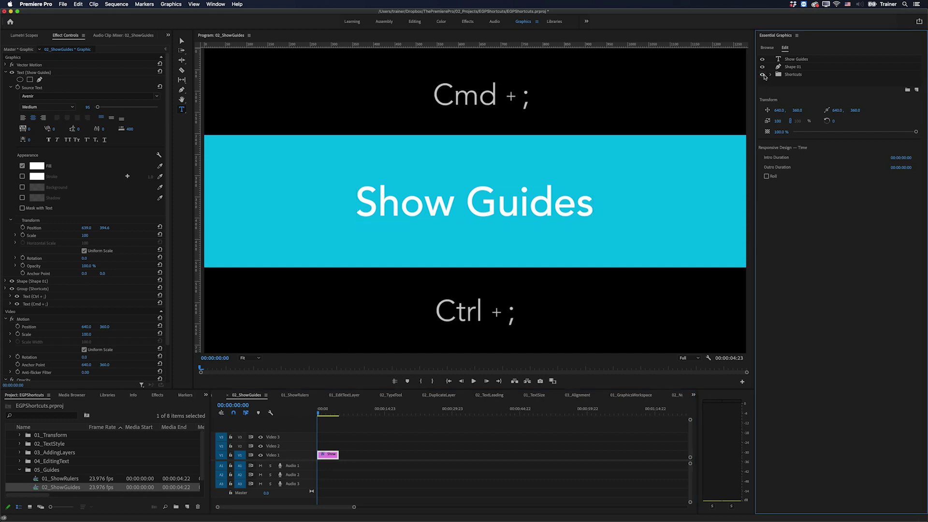
left_click(352, 35)
key("super+semicolon")
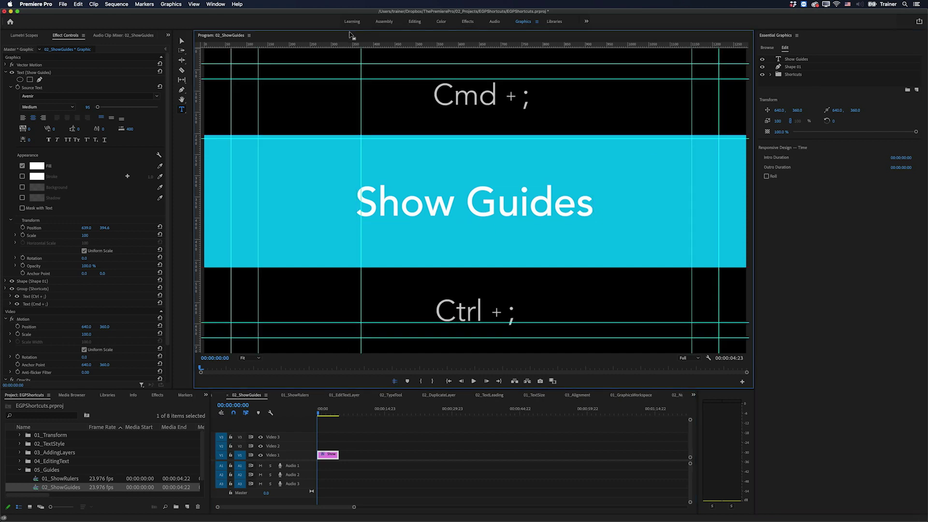
key("super+semicolon")
key("super+semicolon")
scroll(119, 443, "down", 1)
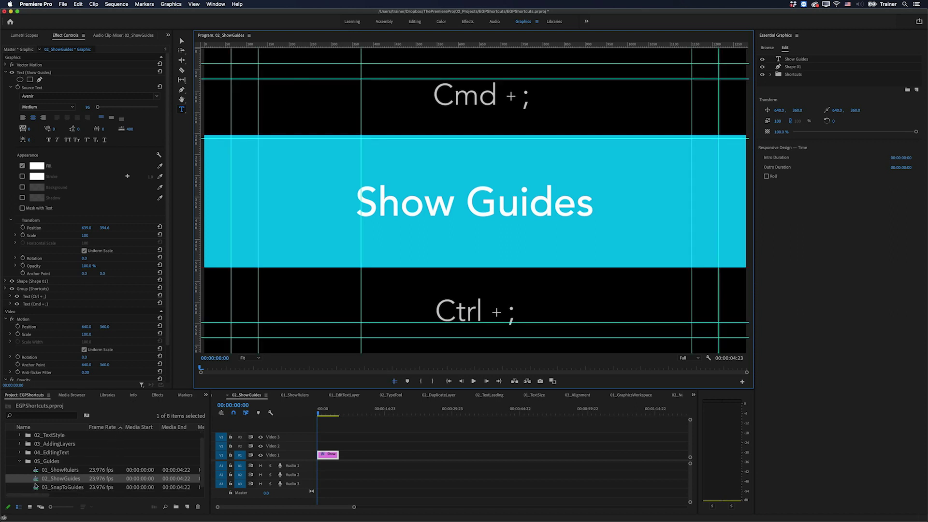
Open 03_SnapToGuides, show the Shortcuts layer, then drag the title and undo it back to centre.
double_click(36, 487)
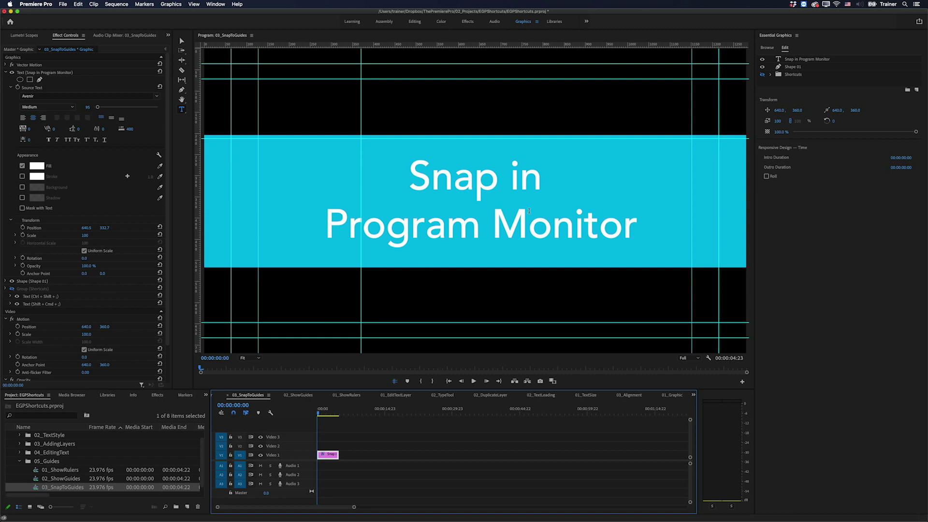
left_click(762, 74)
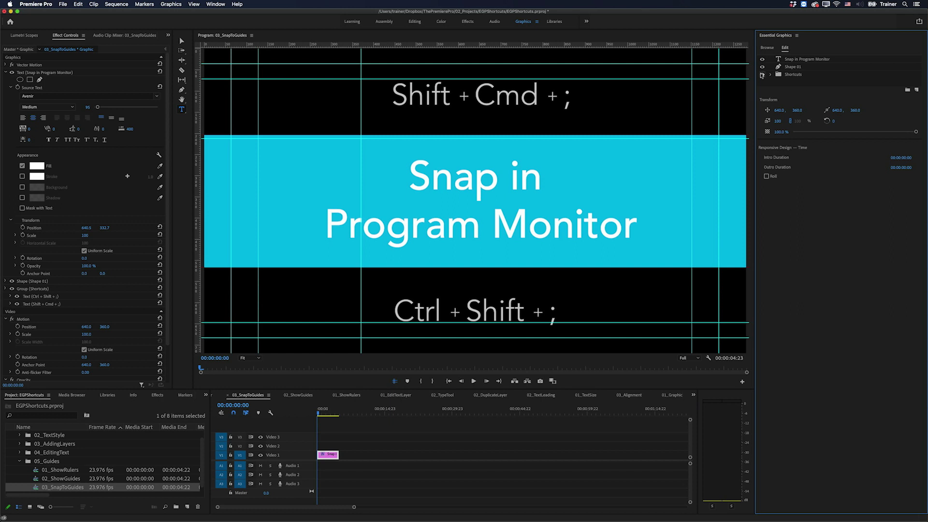
left_click_drag(443, 175, 485, 258)
key("super+z")
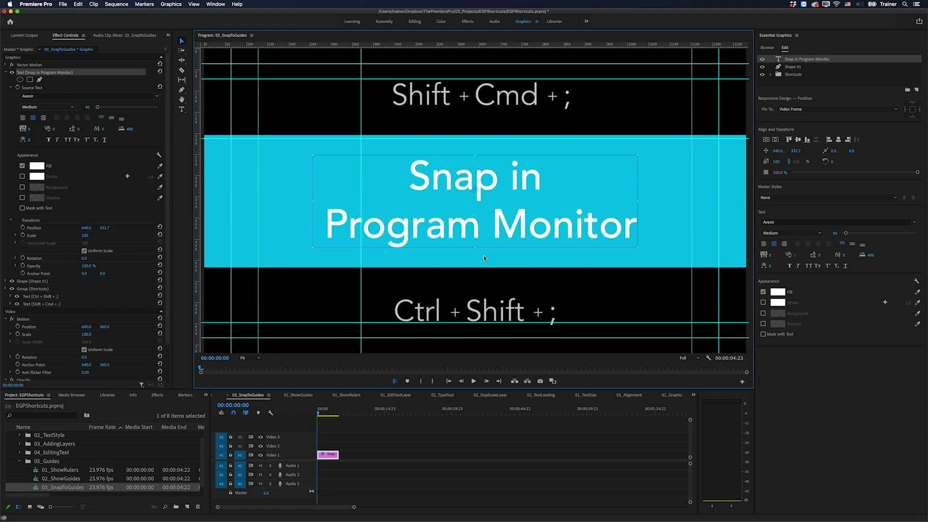